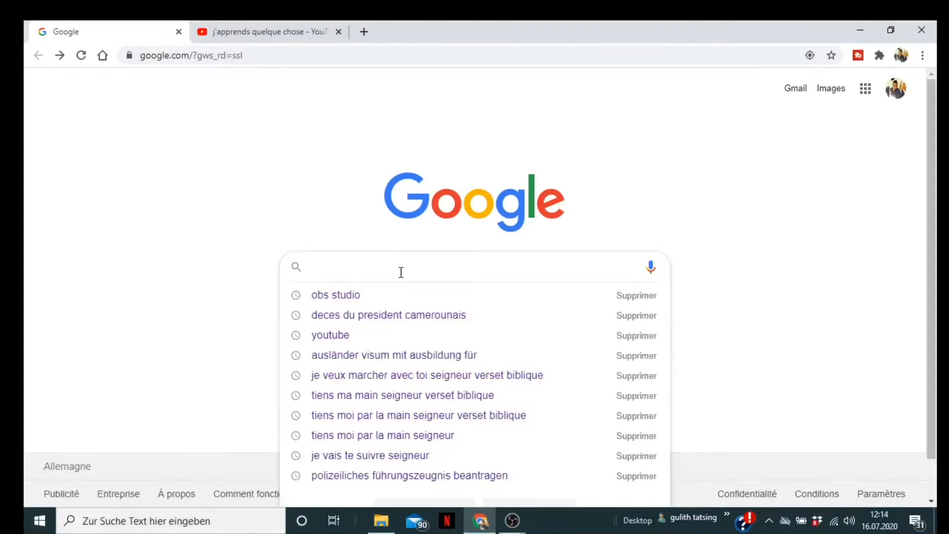
- Search Google for "telecharger obs studio" and open the official obsproject.com download page
text(telec)
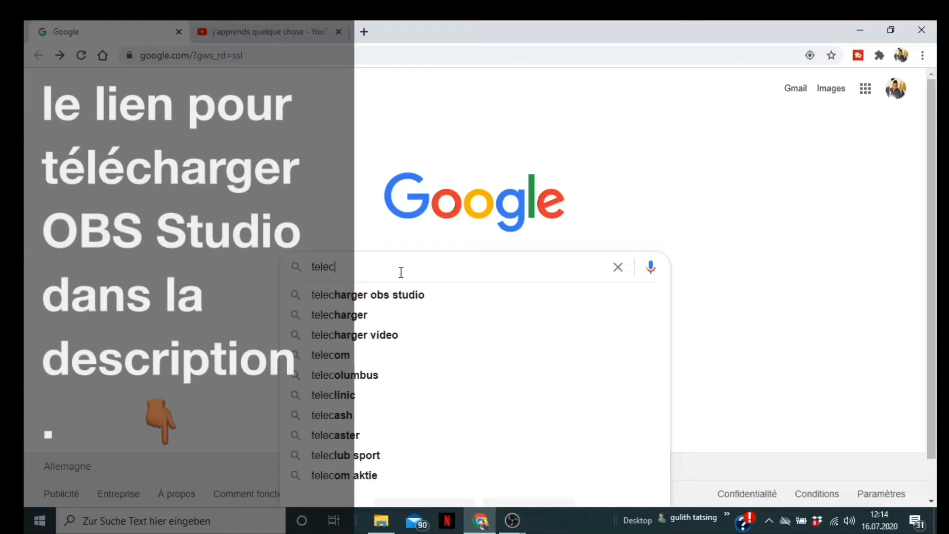
text(harger)
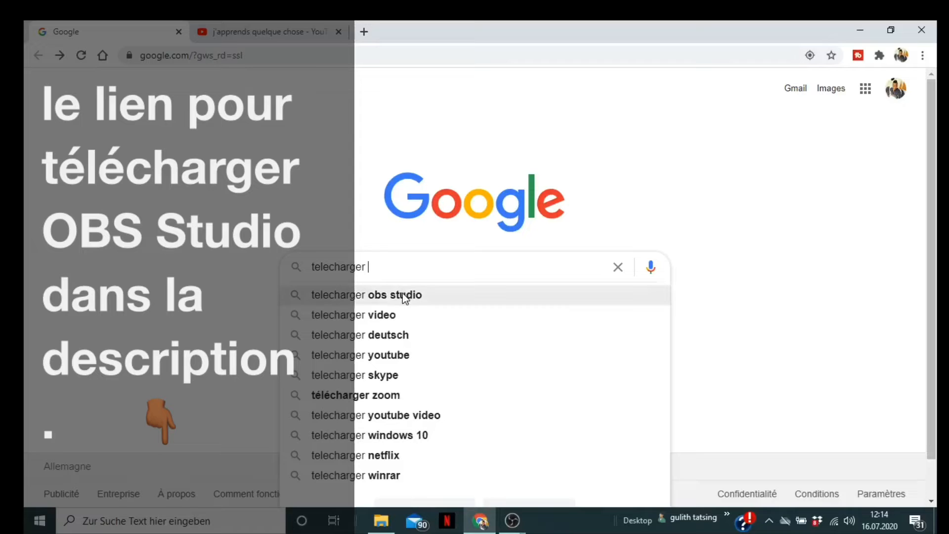
click(402, 293)
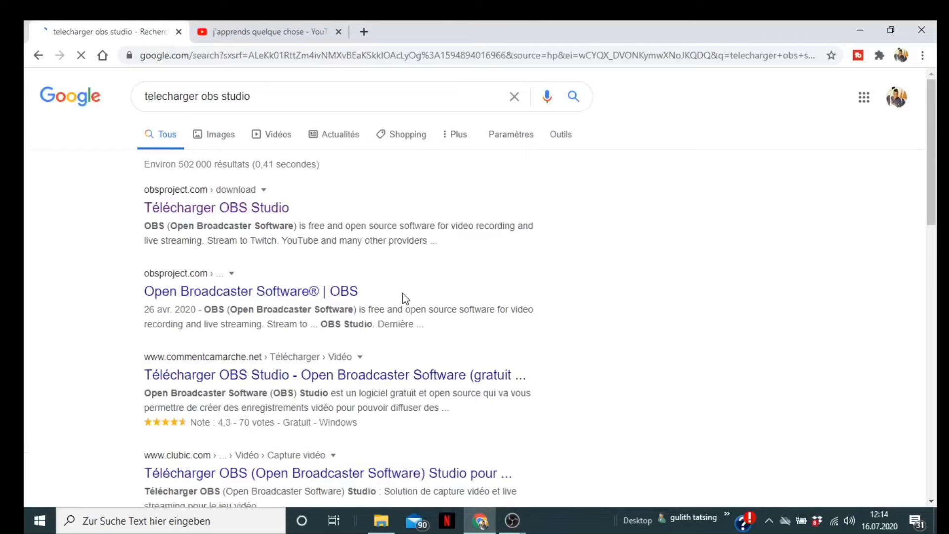
click(226, 208)
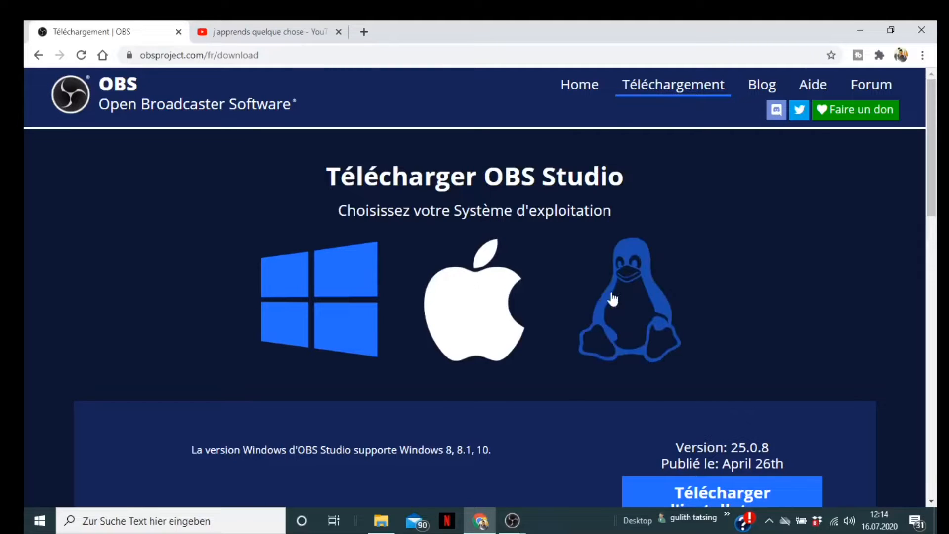
- Download the standard Windows installer of OBS Studio 25.0.8
scroll(356, 343, down, 2)
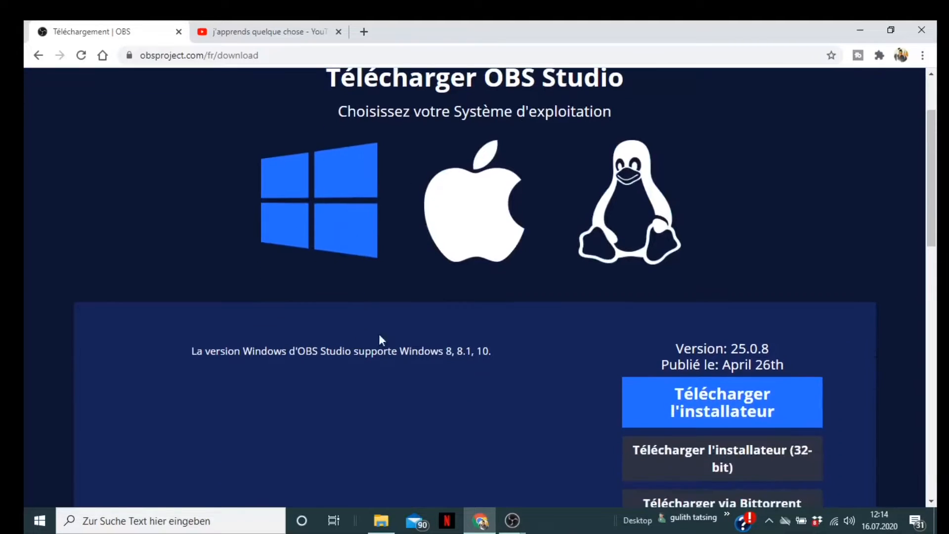
scroll(520, 378, down, 2)
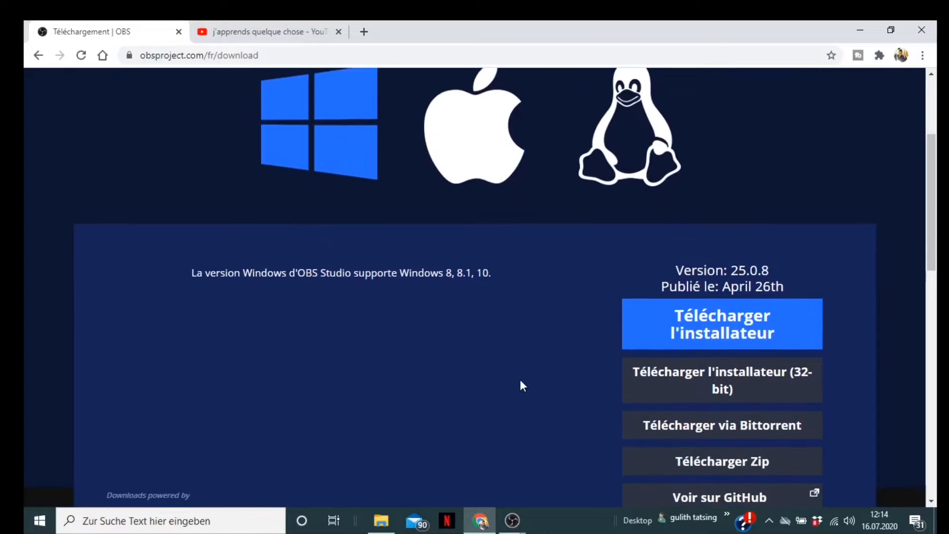
click(712, 312)
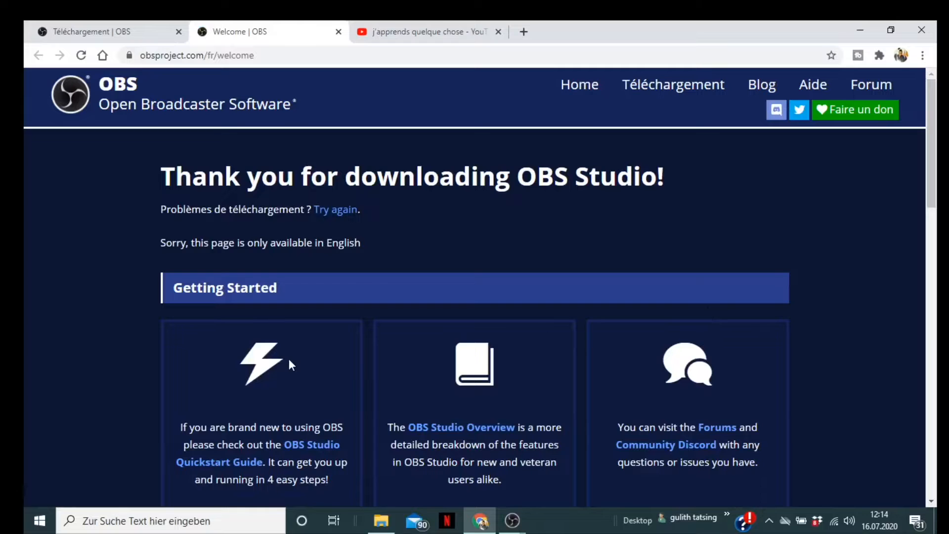
- Launch the downloaded OBS Studio 25.0.8 setup and continue past its welcome page
scroll(272, 337, down, 8)
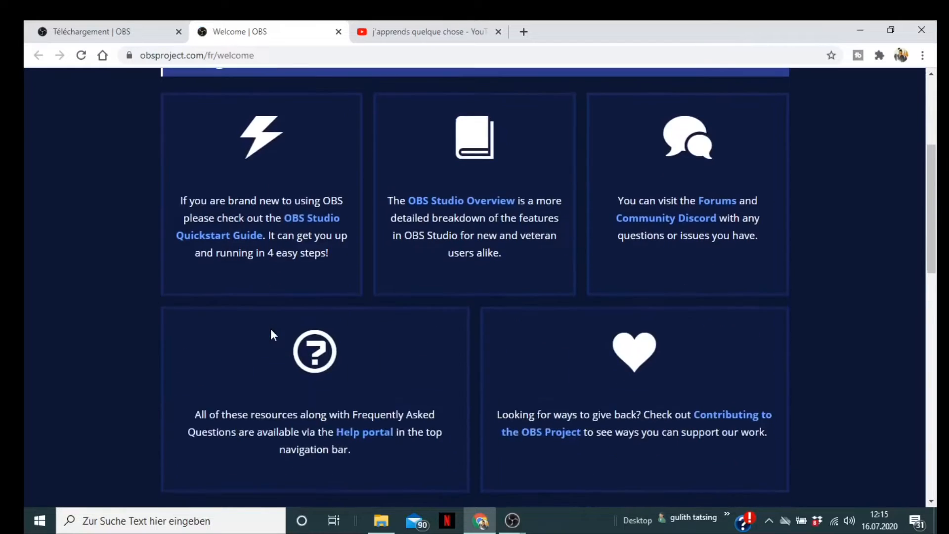
scroll(271, 331, down, 9)
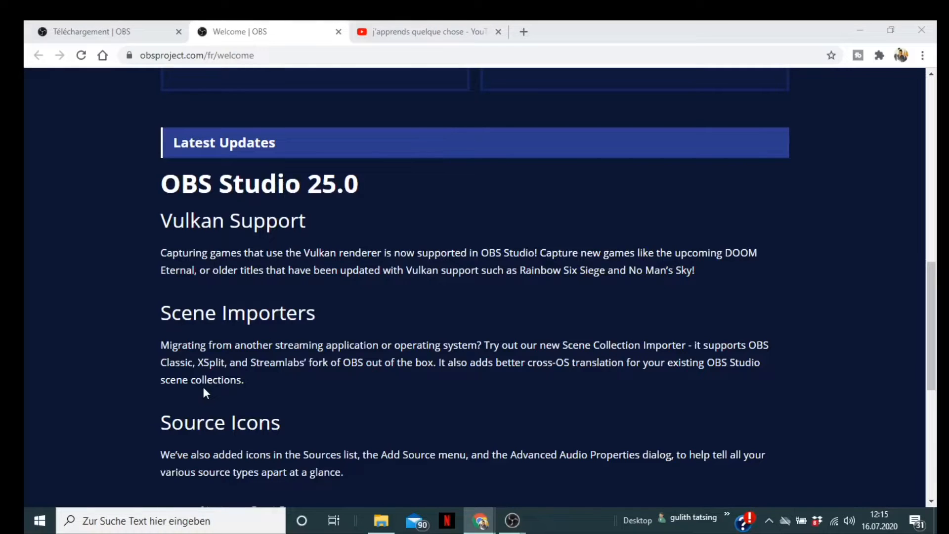
click(203, 387)
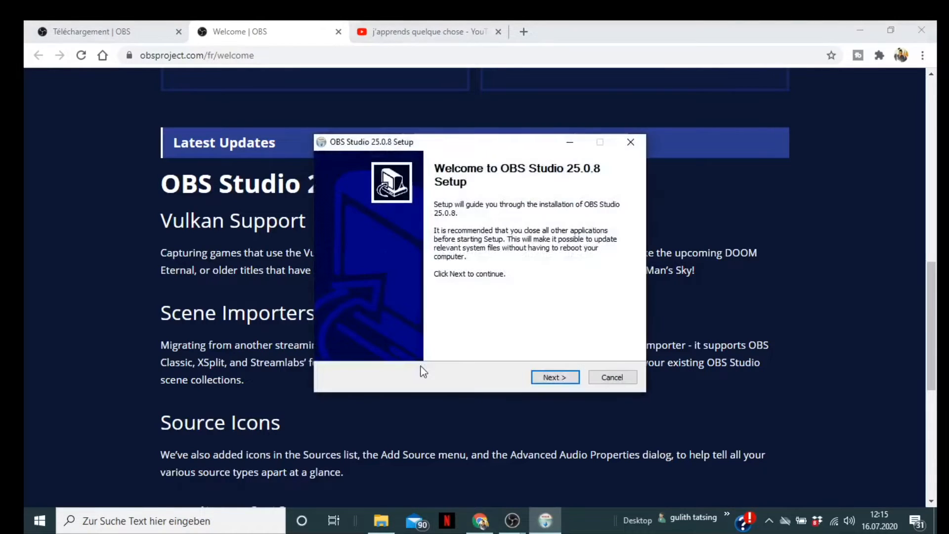
click(553, 378)
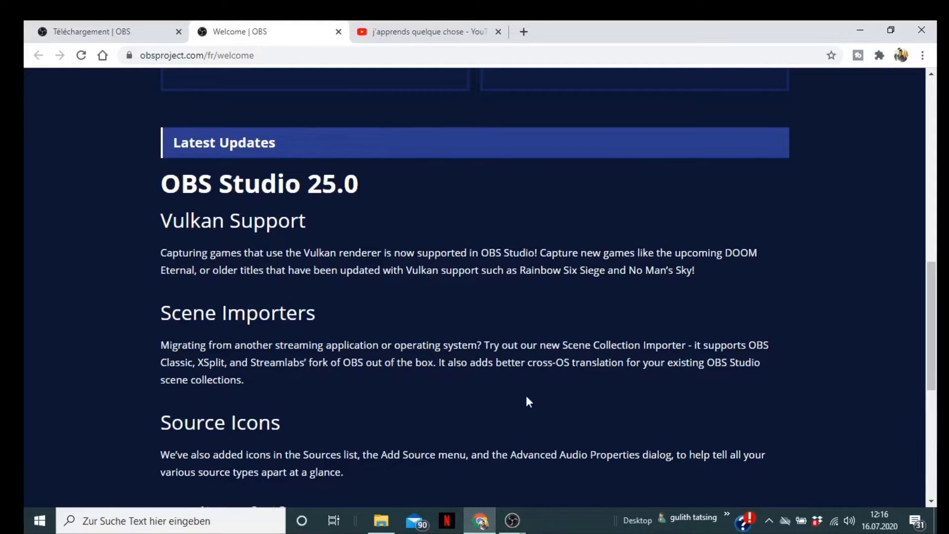
- Switch to the running OBS Studio window and open its settings
mouse_move(511, 519)
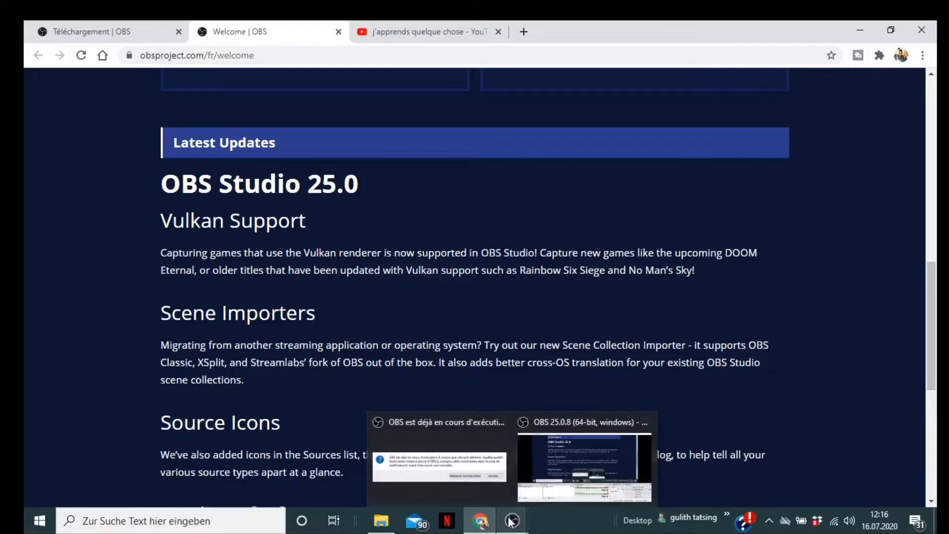
click(538, 415)
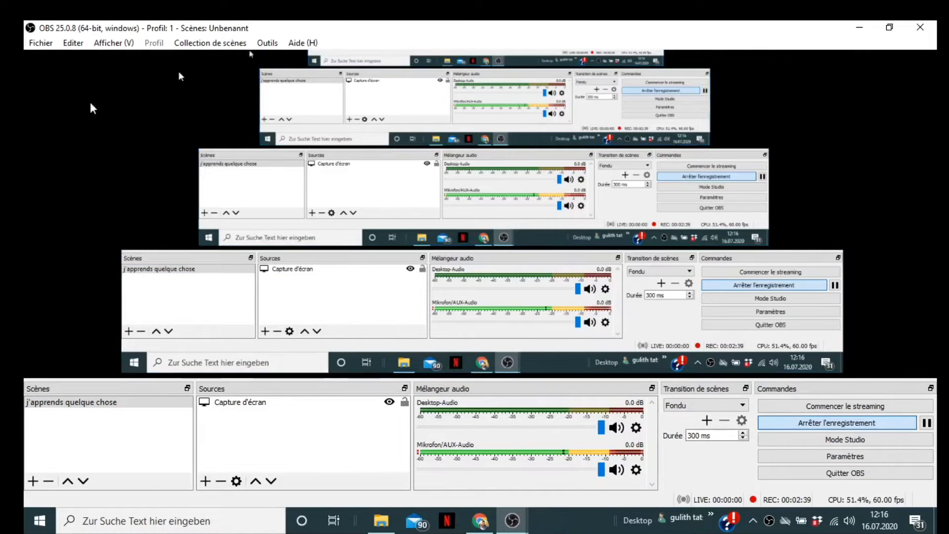
click(41, 43)
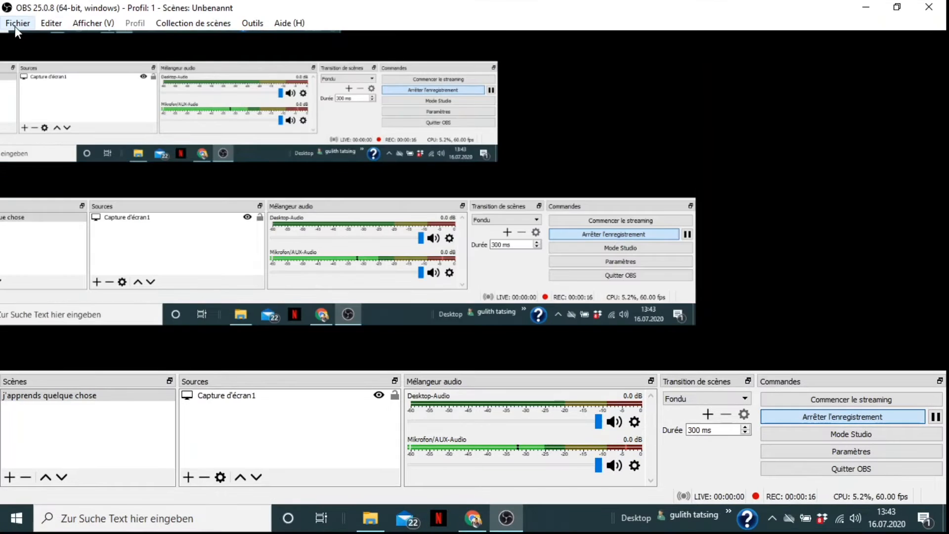
click(16, 26)
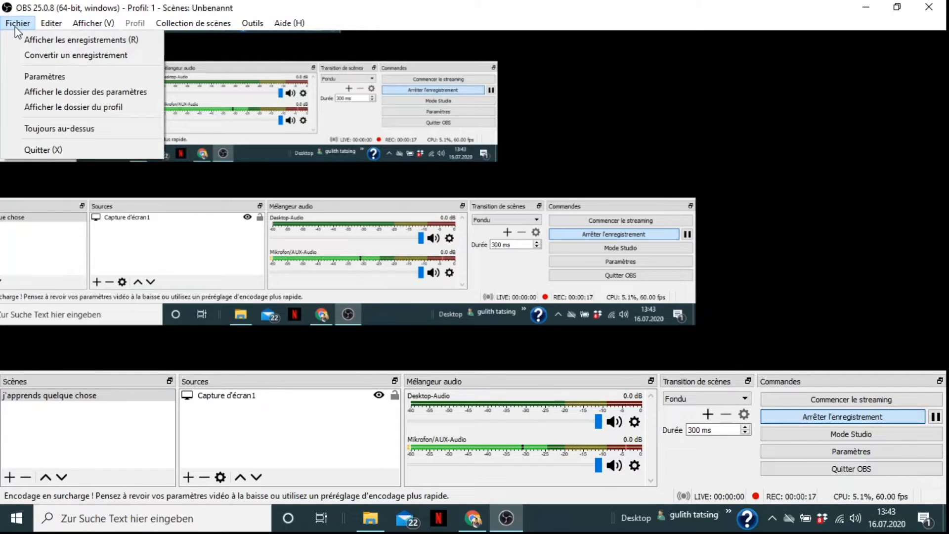
click(52, 75)
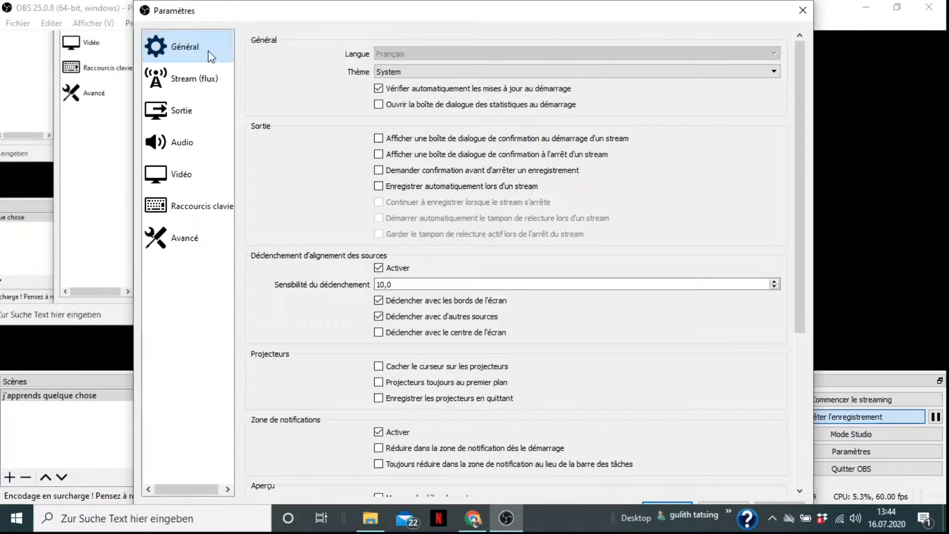
- Review the output settings, looking at the streaming video bitrate, encoder, recording path and recording format
click(178, 113)
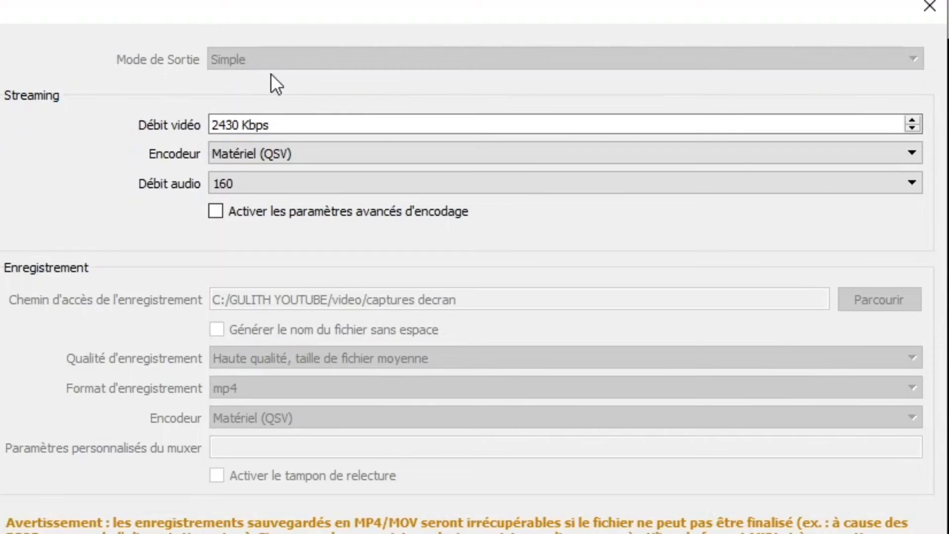
click(213, 125)
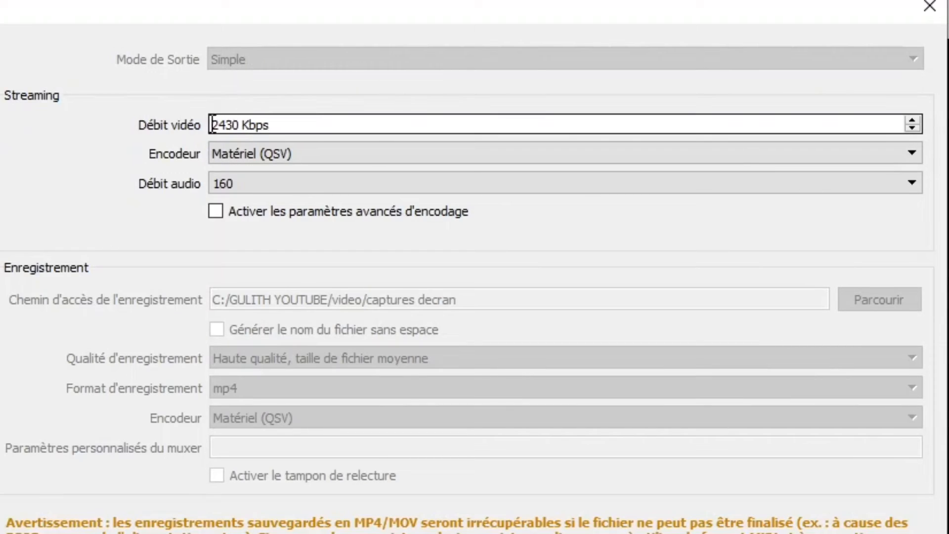
click(271, 125)
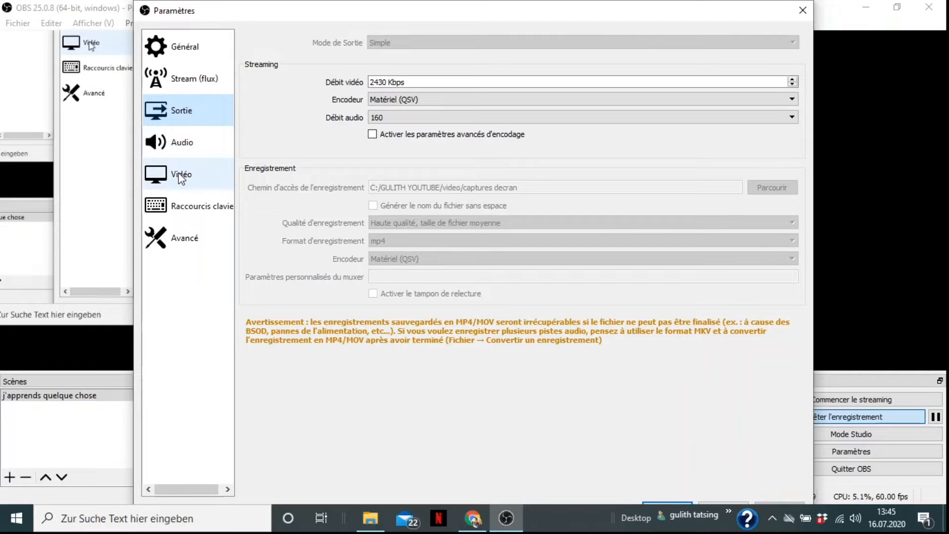
- Review the video settings for base resolution, output resolution, scaling filter and FPS, and close the settings
click(179, 175)
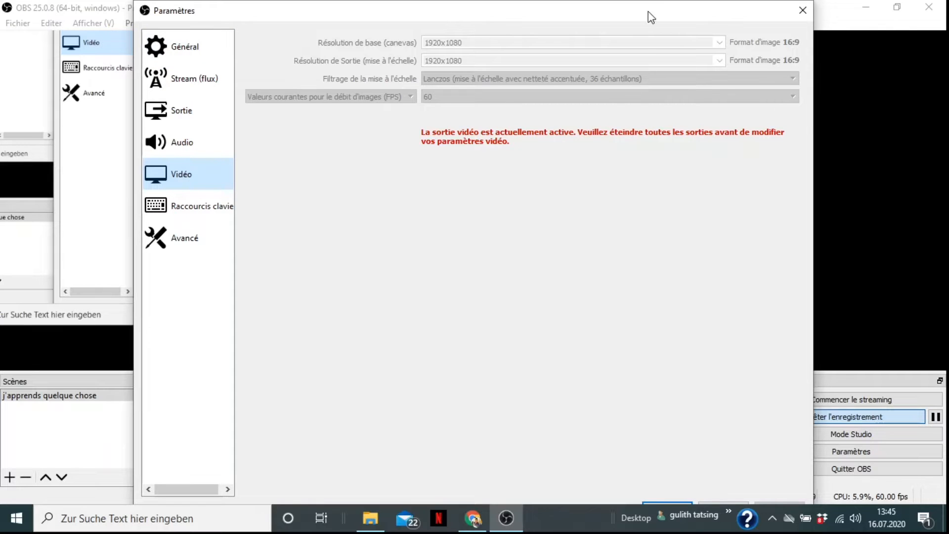
drag(648, 4, 621, 14)
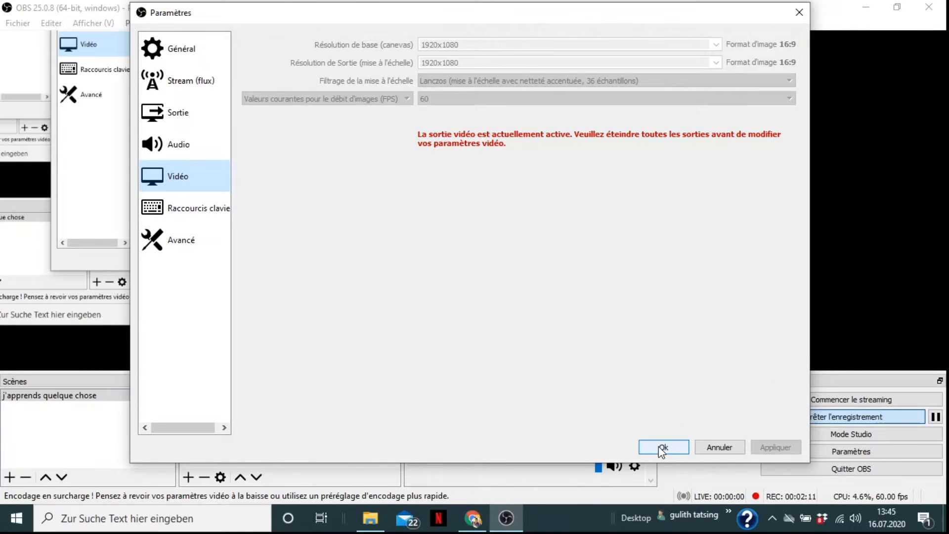
click(662, 446)
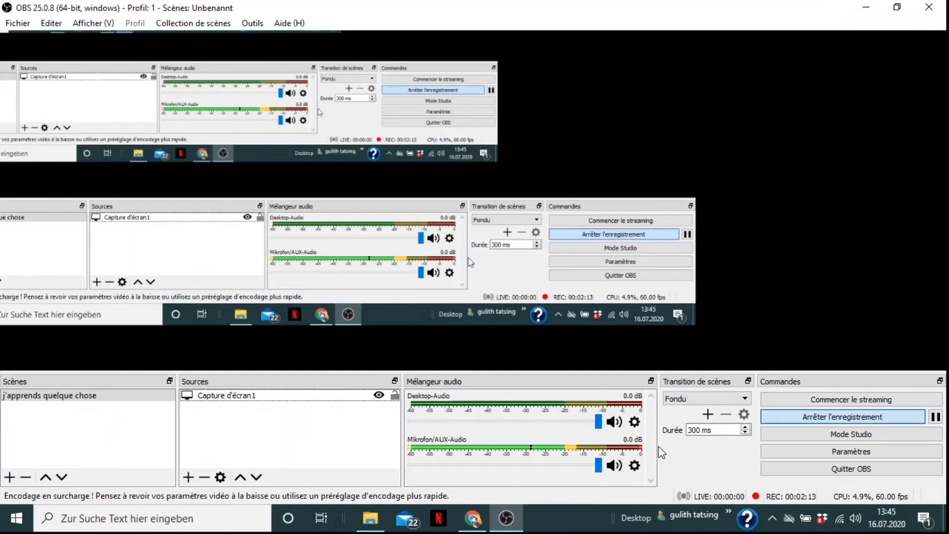
- Reposition the existing capture in the preview and add a new screen capture source named "Capture d'écran" for Écran 1, with the cursor captured
drag(596, 310, 749, 130)
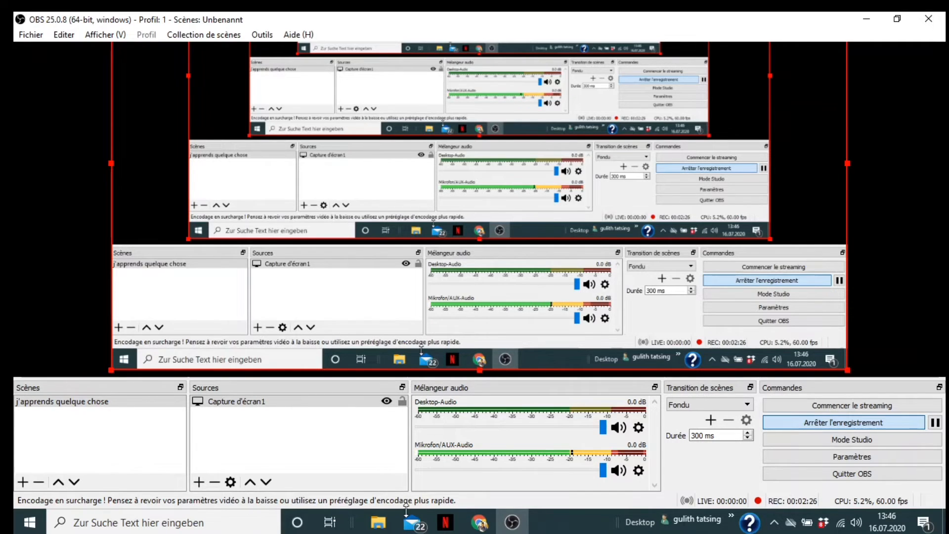
mouse_move(478, 528)
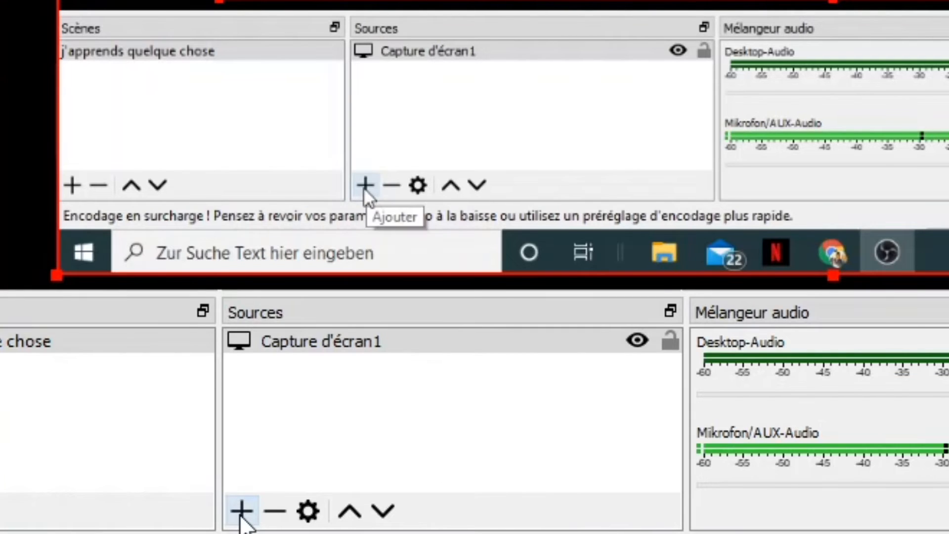
click(365, 186)
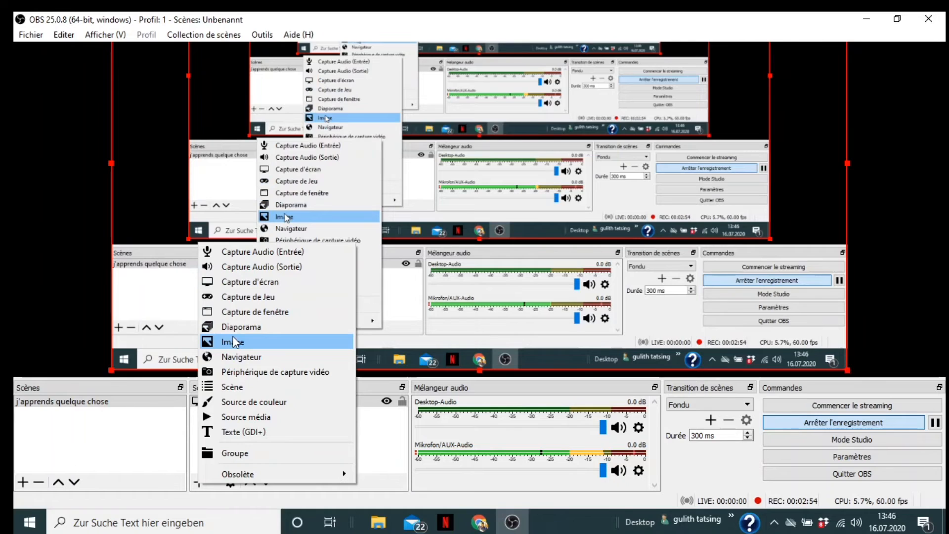
click(249, 286)
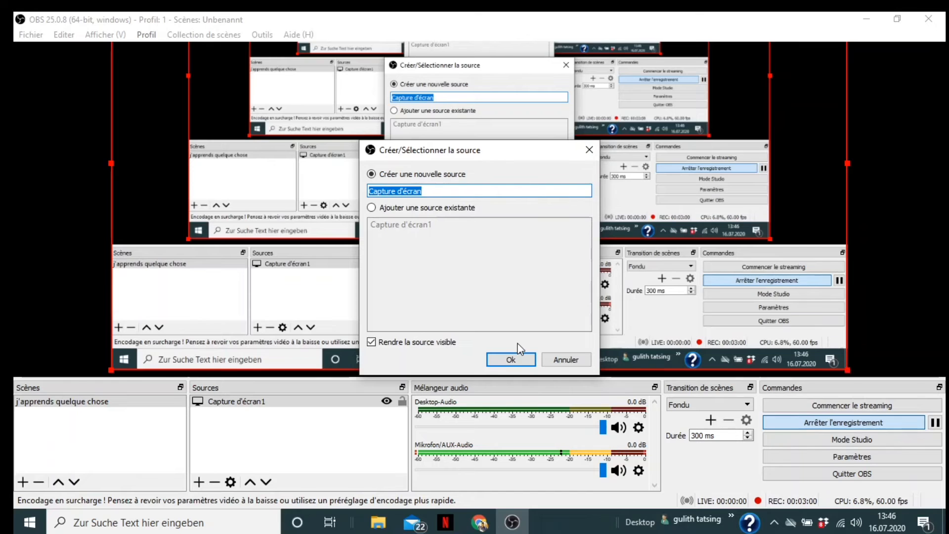
click(512, 360)
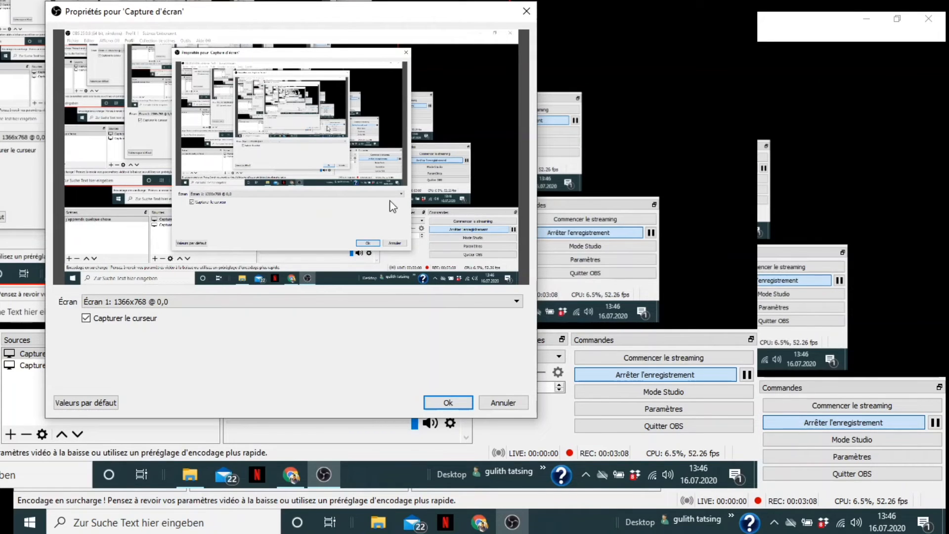
click(447, 402)
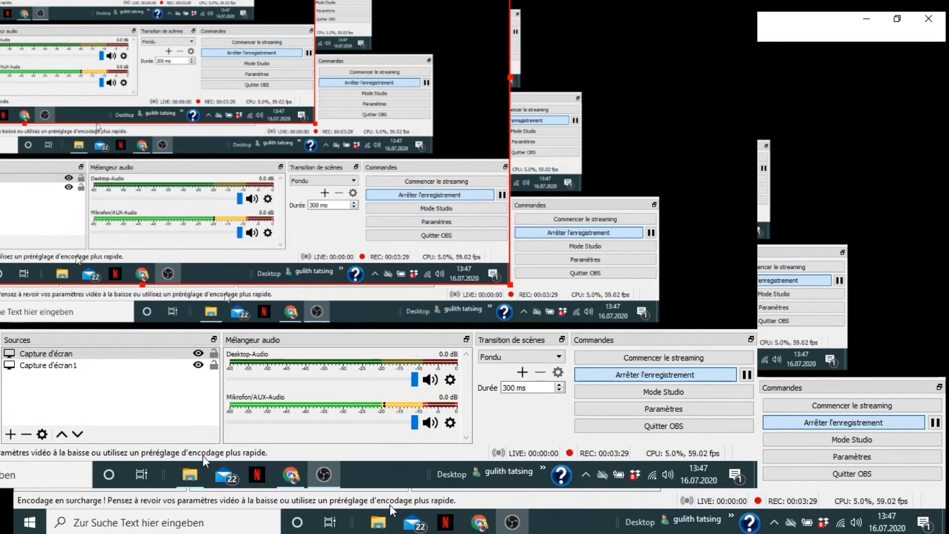
- Look at the recorded videos in the "captures decran" folder in File Explorer, and return to OBS Studio
mouse_move(379, 528)
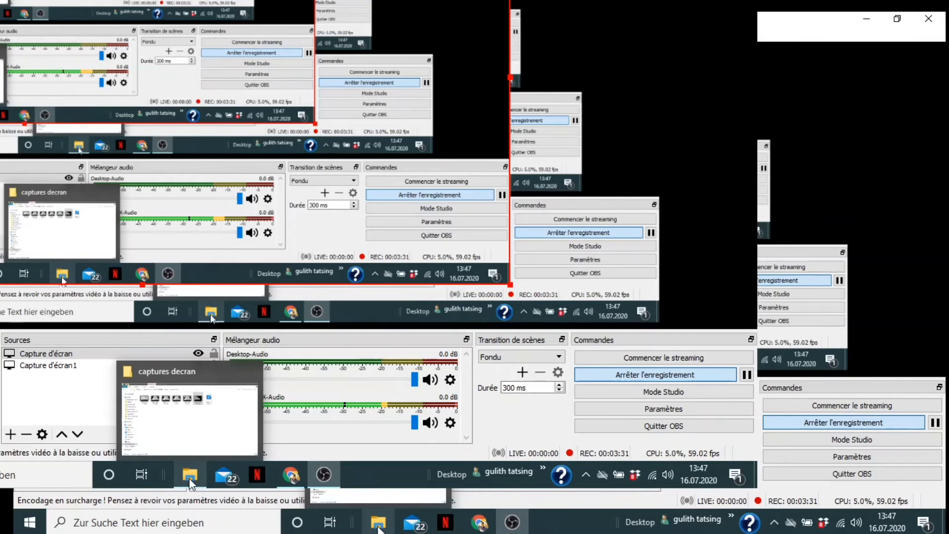
click(378, 524)
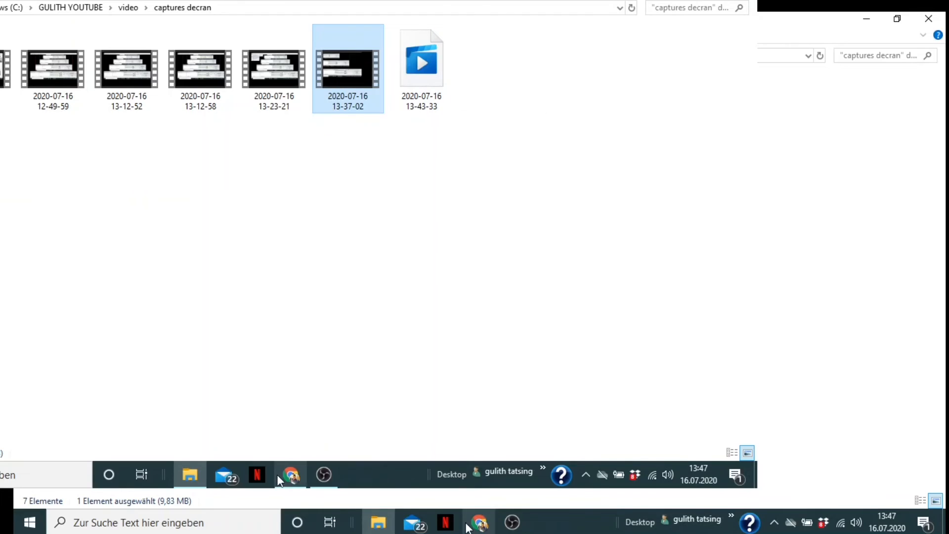
mouse_move(296, 480)
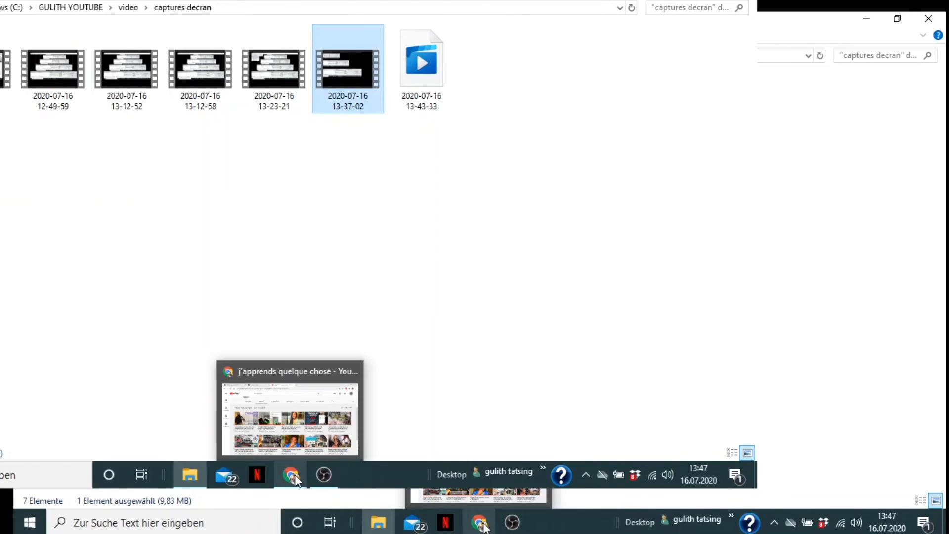
click(512, 522)
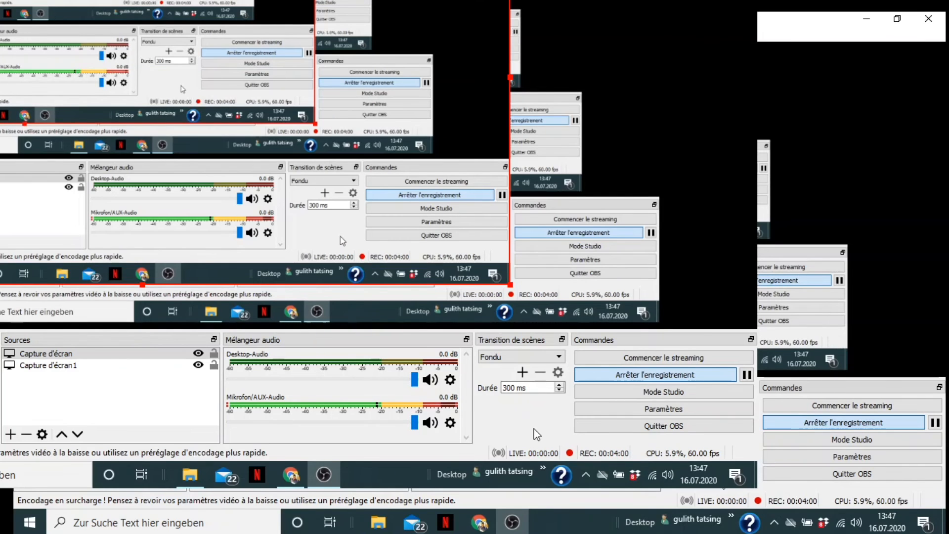
- In Chrome, open the YouTube channel's À propos page, highlight the contact e-mail in the description, and return to OBS Studio
click(474, 521)
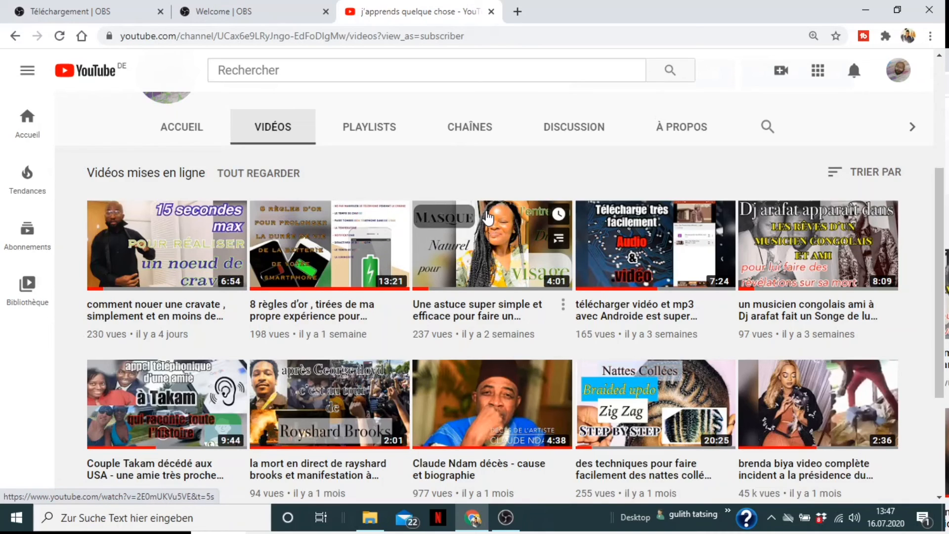
click(688, 129)
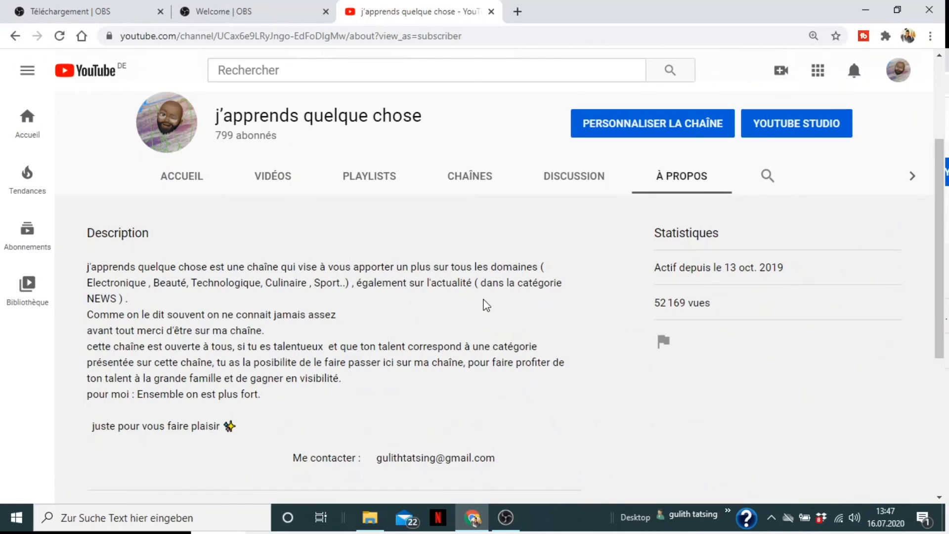
scroll(379, 358, down, 2)
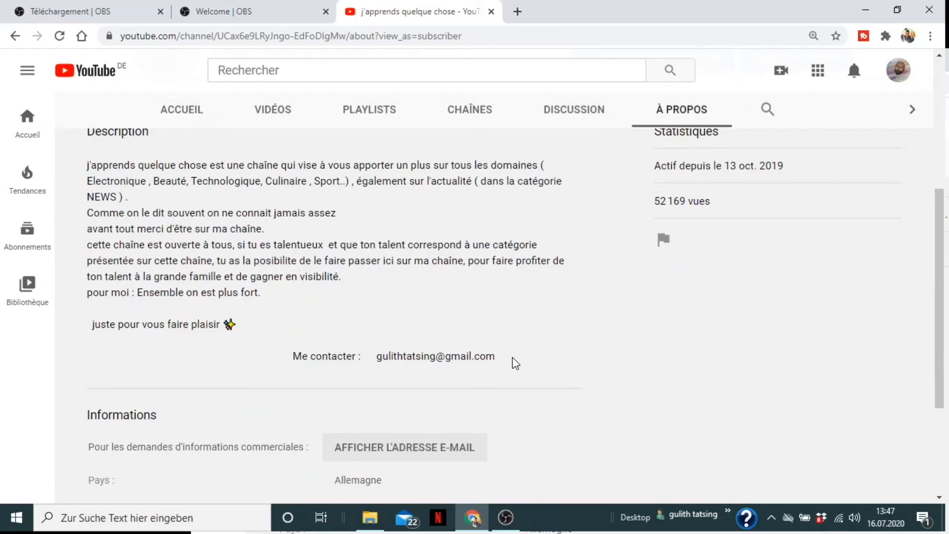
drag(376, 356, 490, 349)
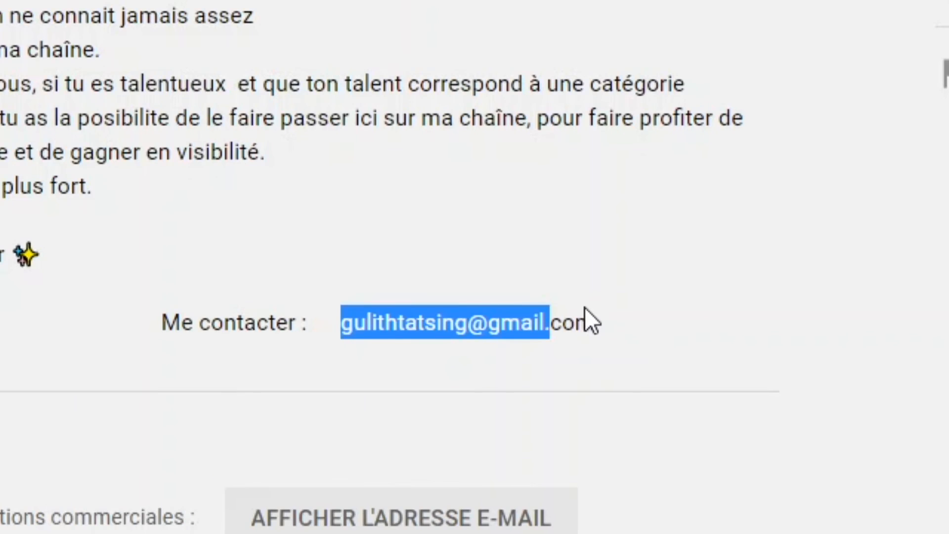
drag(584, 307, 596, 321)
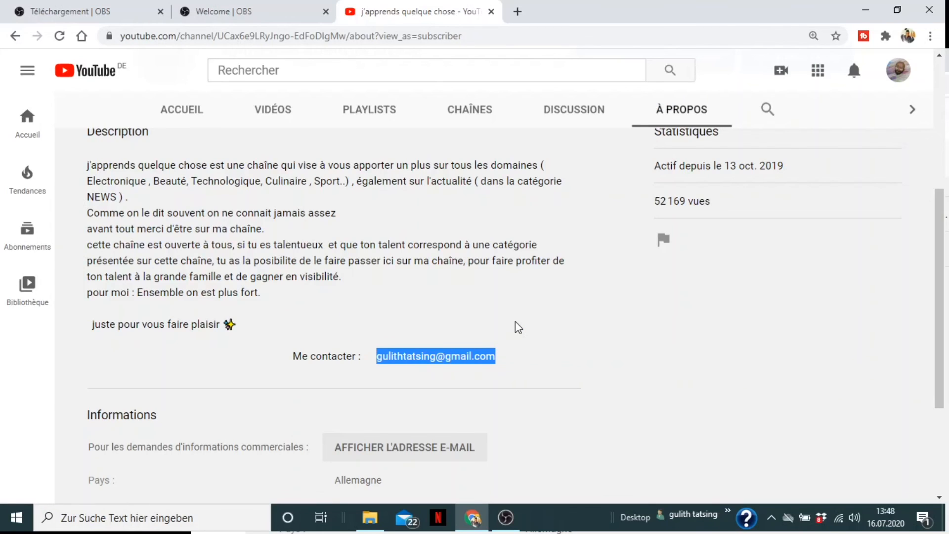
click(505, 517)
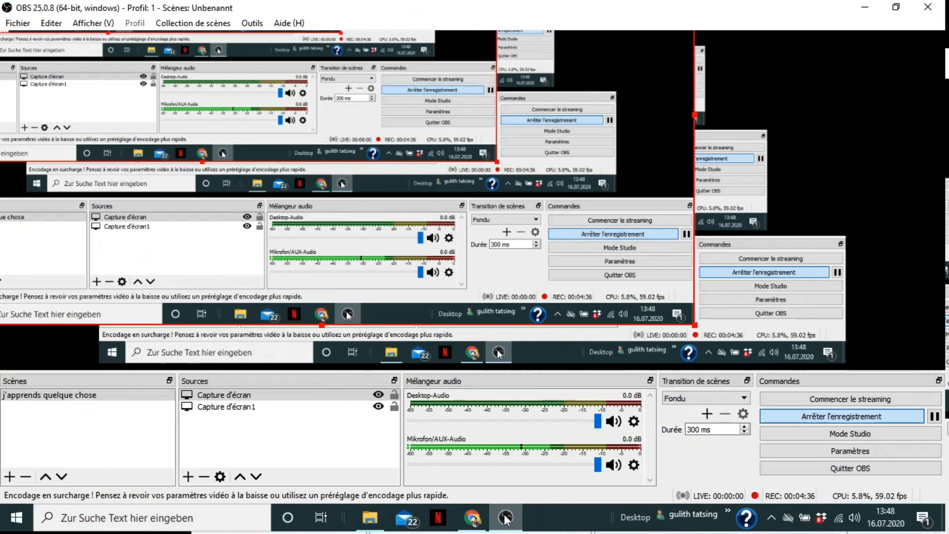